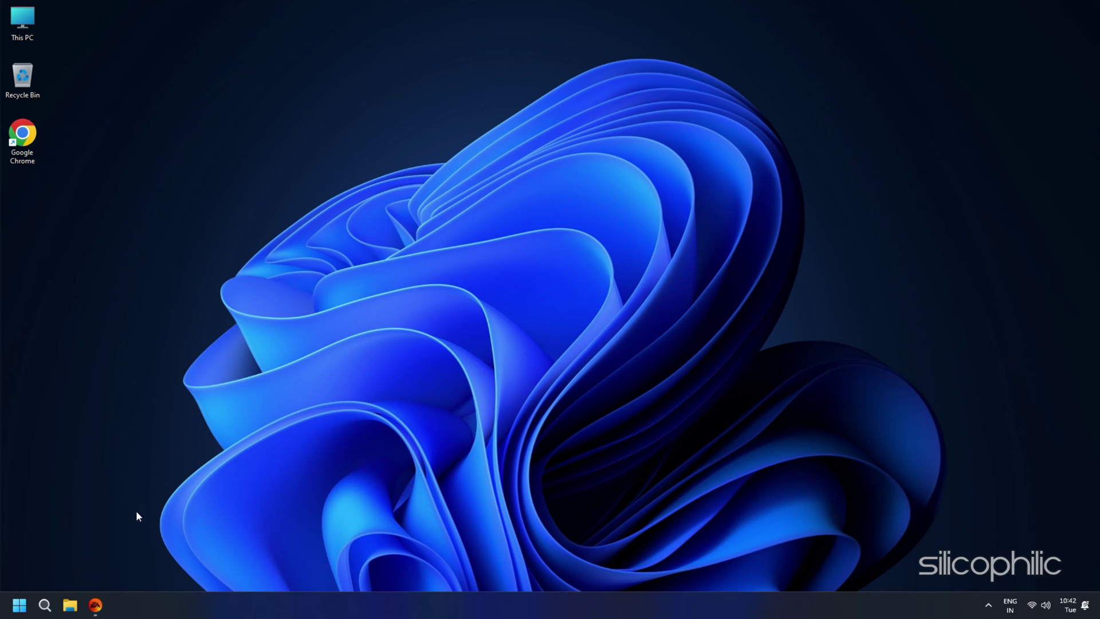
Step: Open the EA app and exit it completely
click(95, 605)
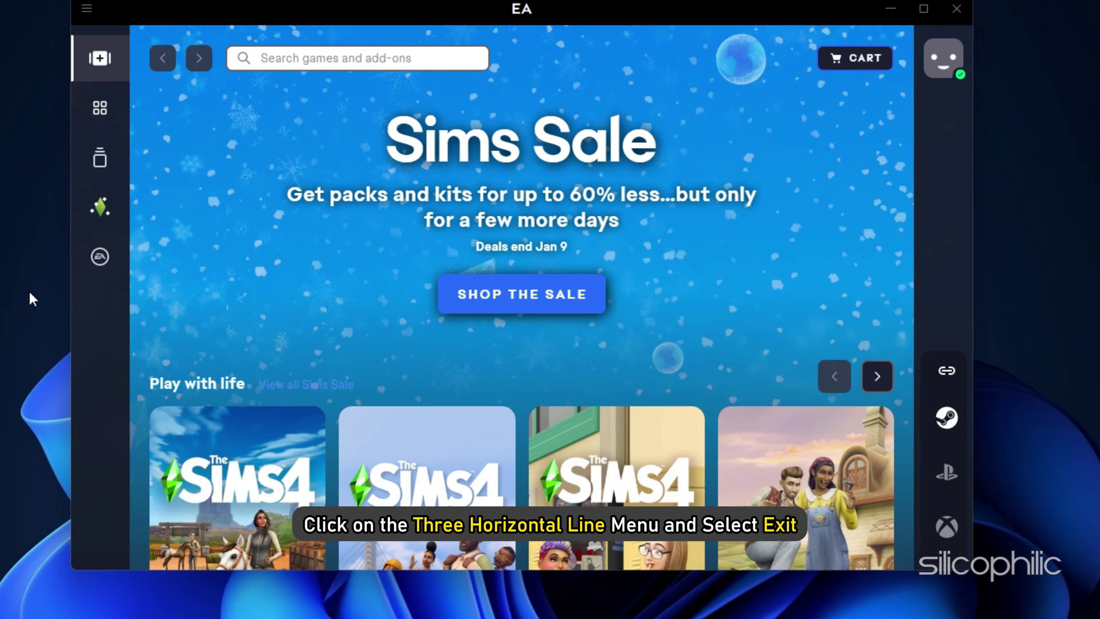
click(87, 9)
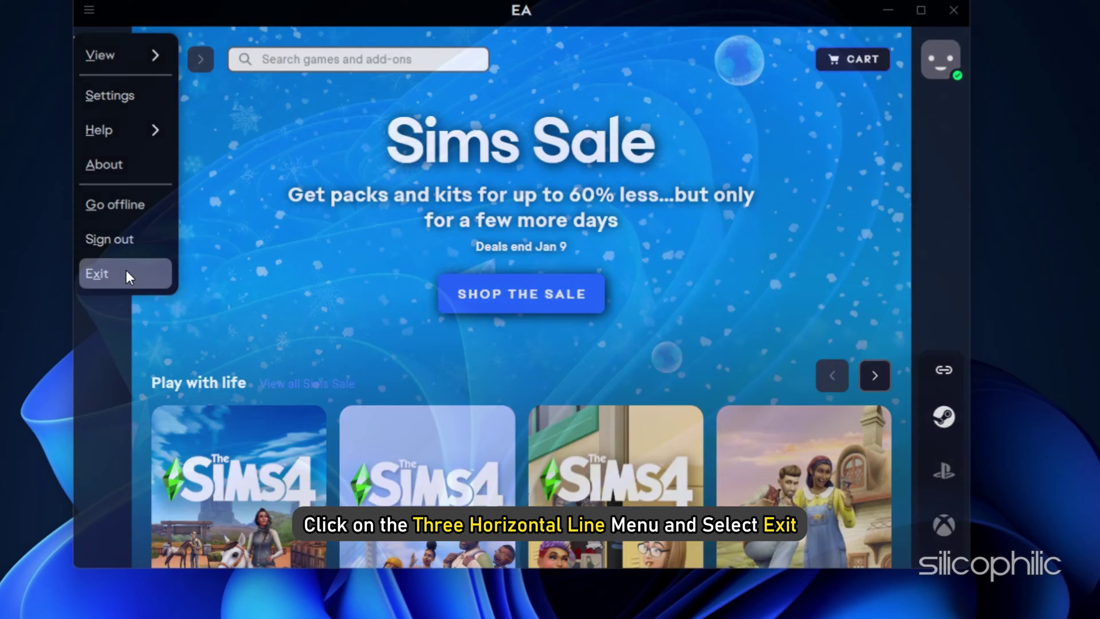
click(127, 275)
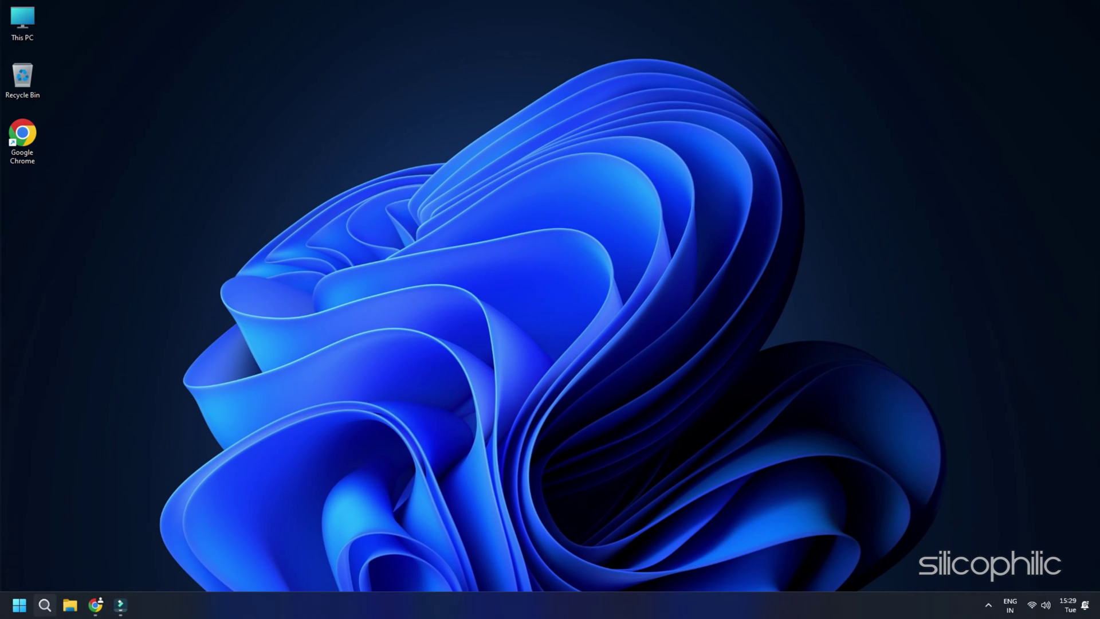
Step: Find and open Task Manager, and bring up the available actions for the running EA process
click(45, 604)
text(Task Manager)
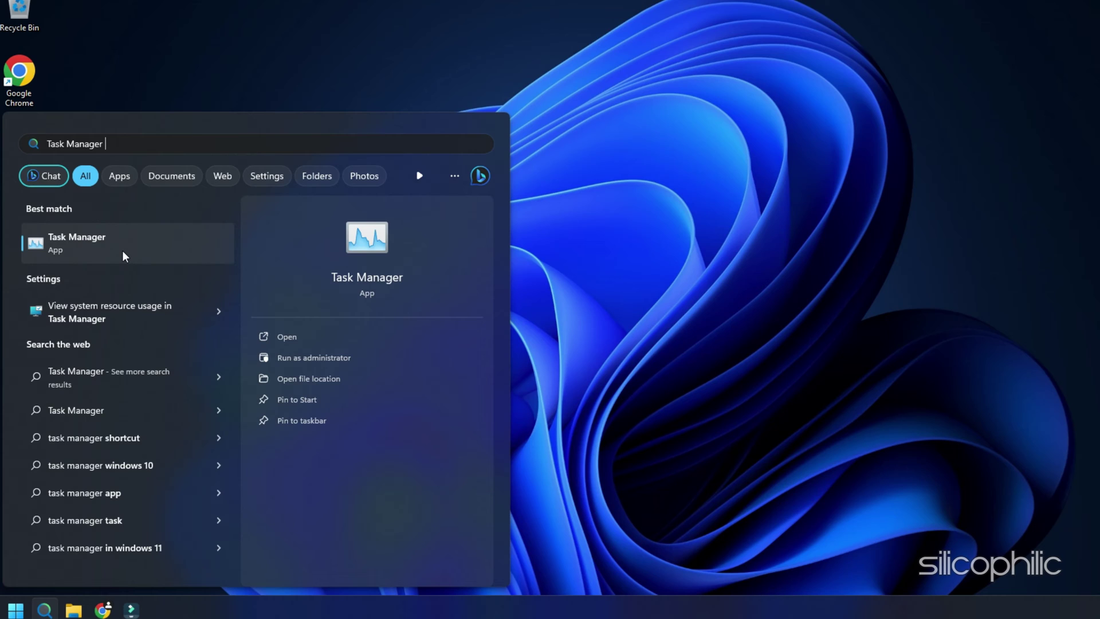
click(122, 249)
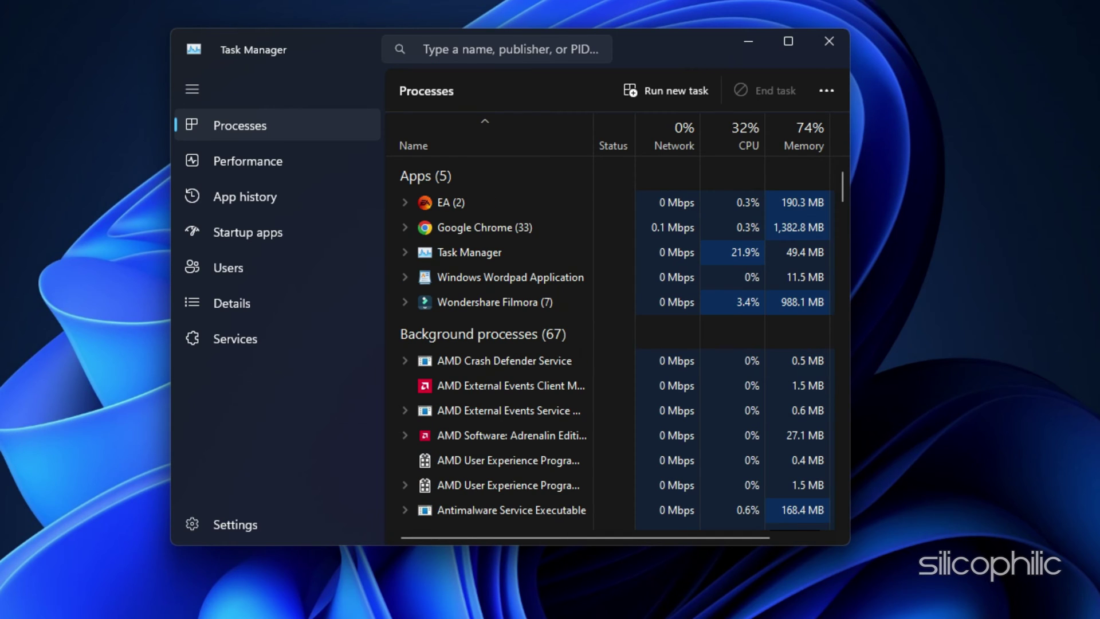
right_click(491, 204)
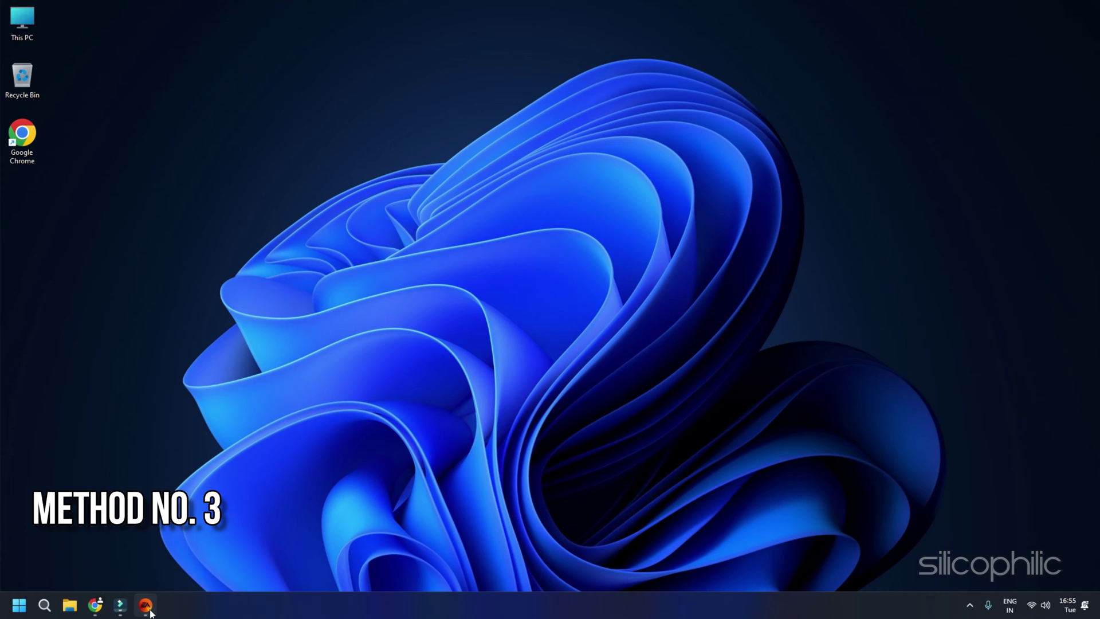
Step: Switch to the EA app and start its App Recovery tool from the help options
click(146, 605)
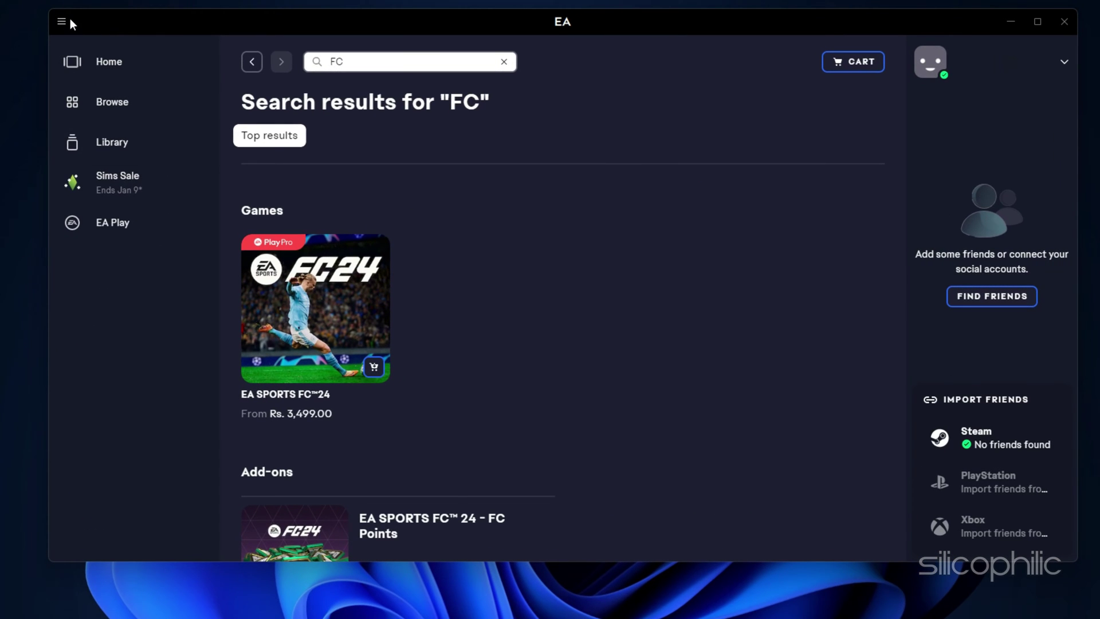
click(67, 19)
mouse_move(105, 112)
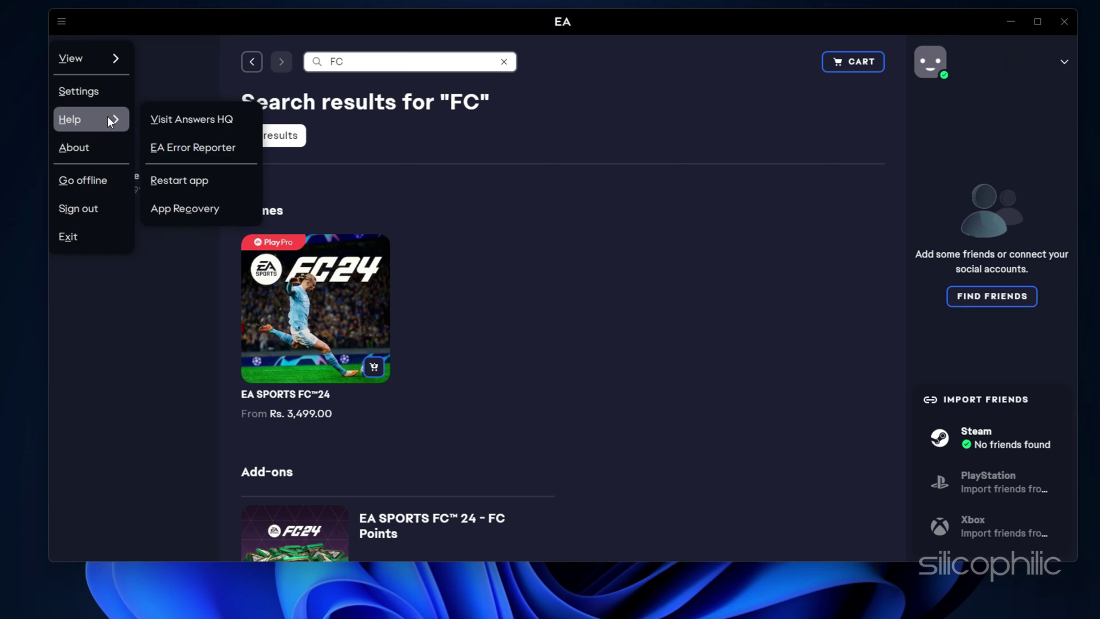
click(219, 213)
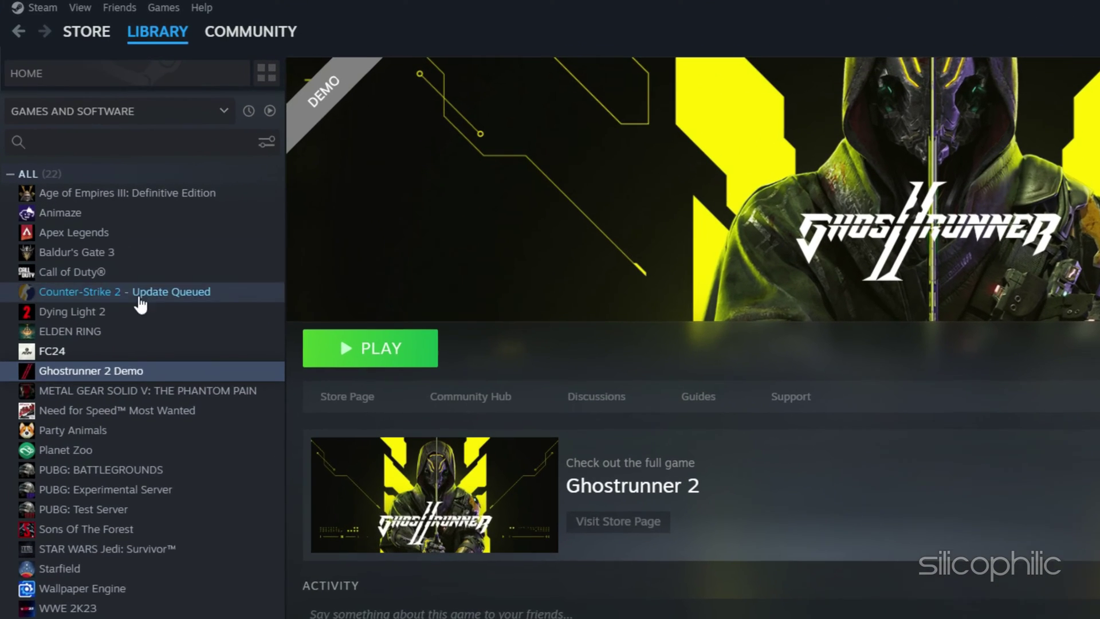
Step: In the Steam library, verify the integrity of the Ghostrunner 2 Demo's installed files
right_click(148, 377)
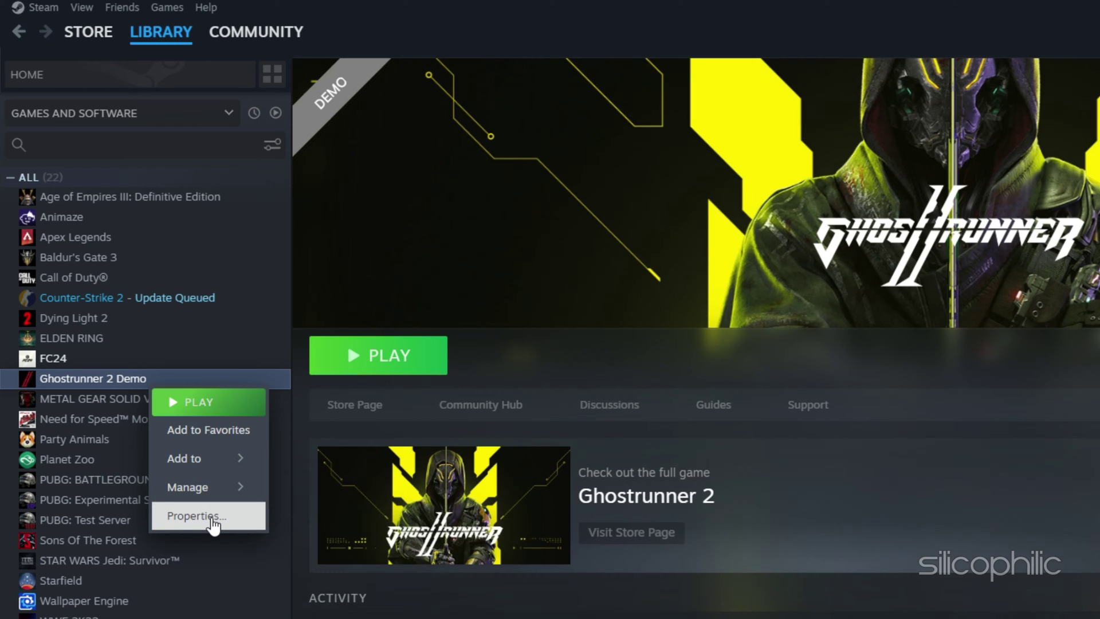
click(214, 518)
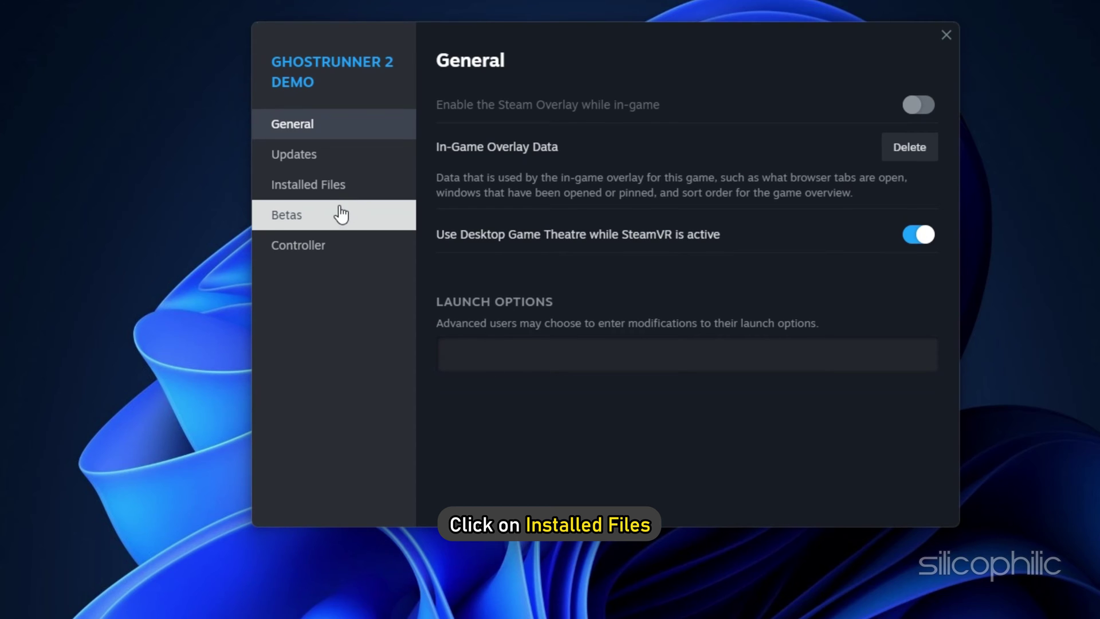
click(332, 186)
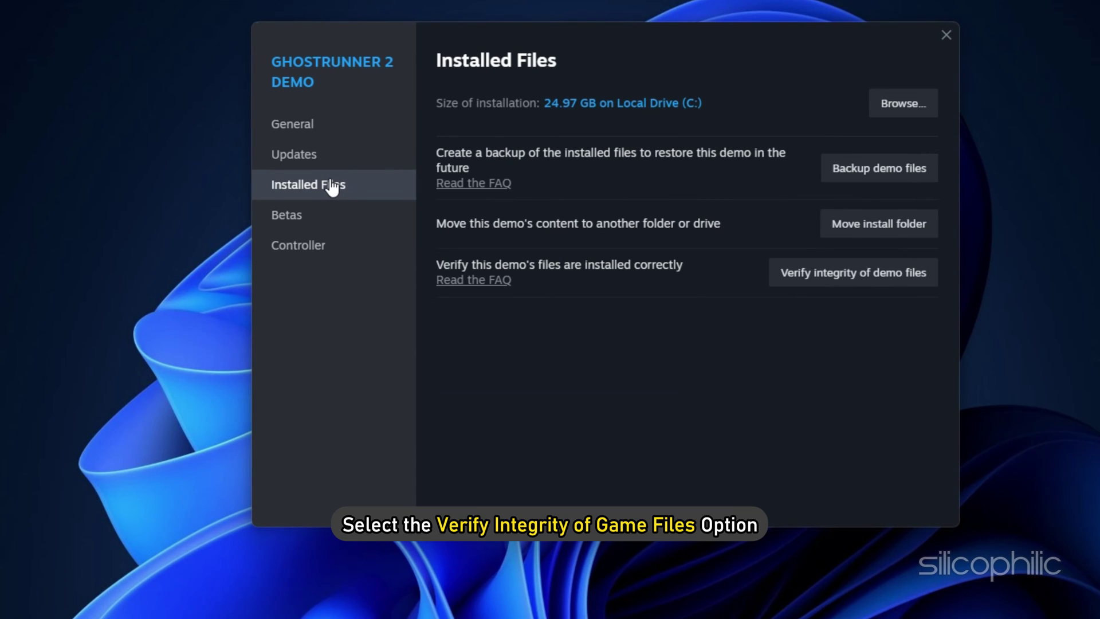
click(864, 279)
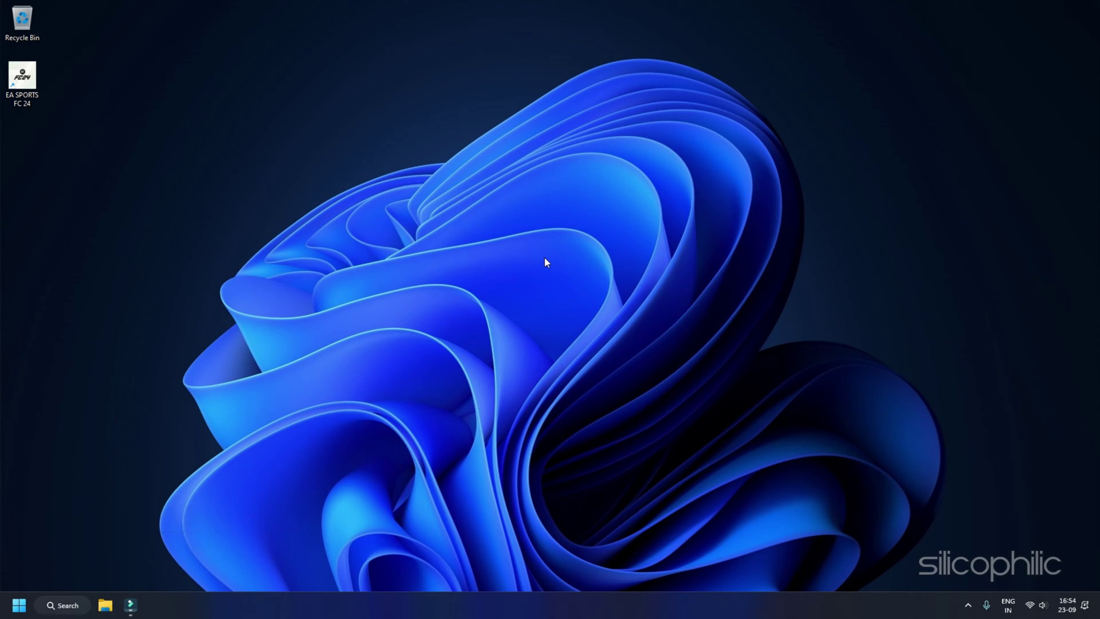
Step: Open the file location of the EA SPORTS FC 24 desktop shortcut and run the FC24 application as administrator
right_click(30, 84)
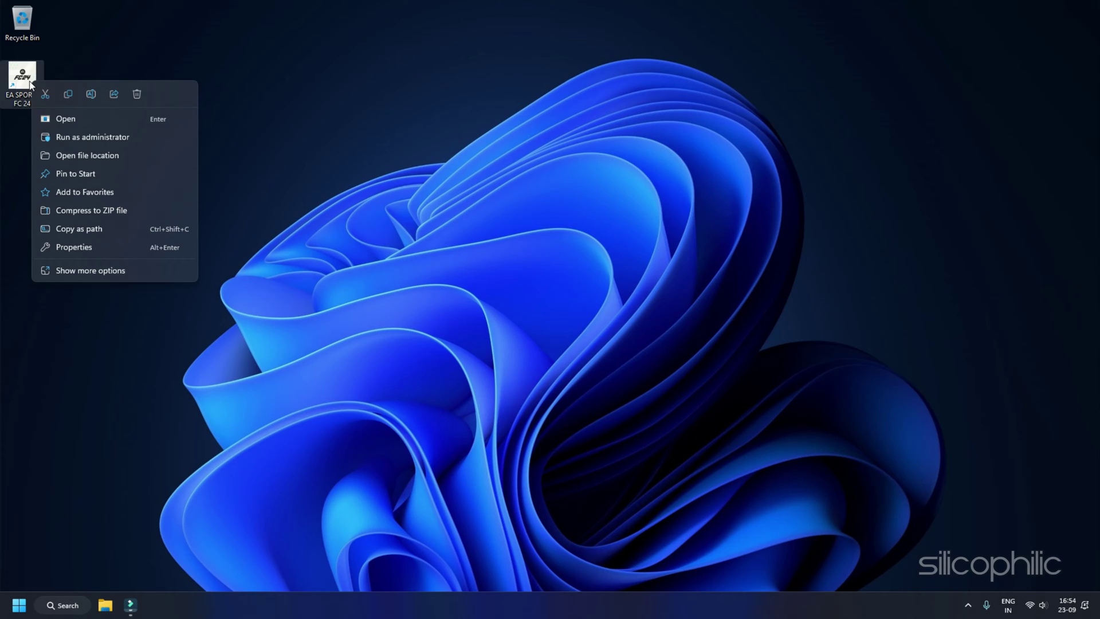
click(101, 155)
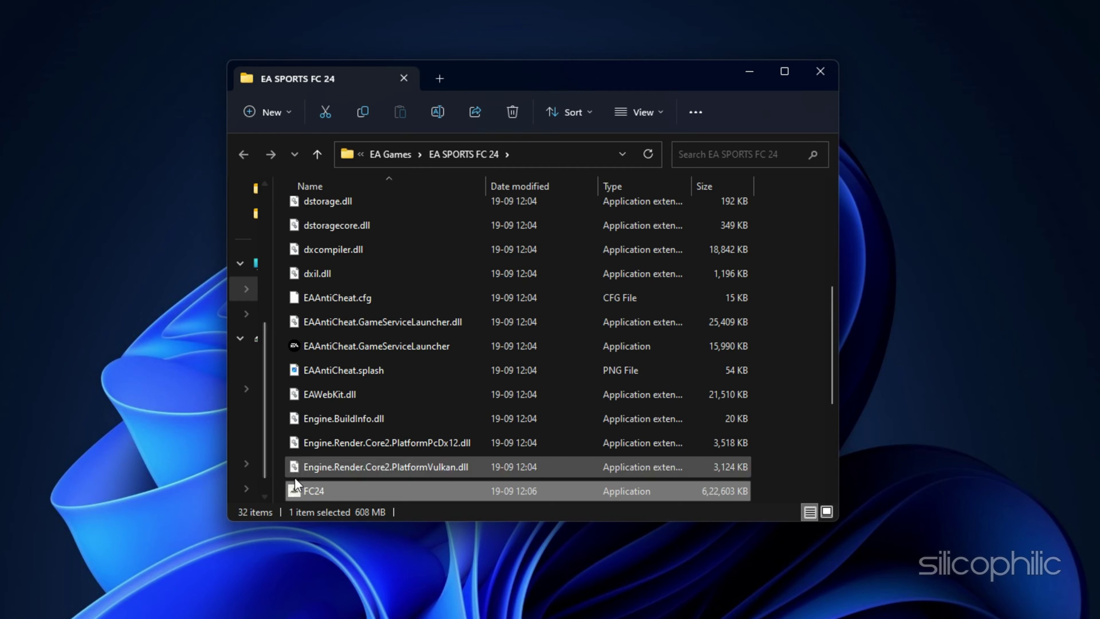
right_click(302, 492)
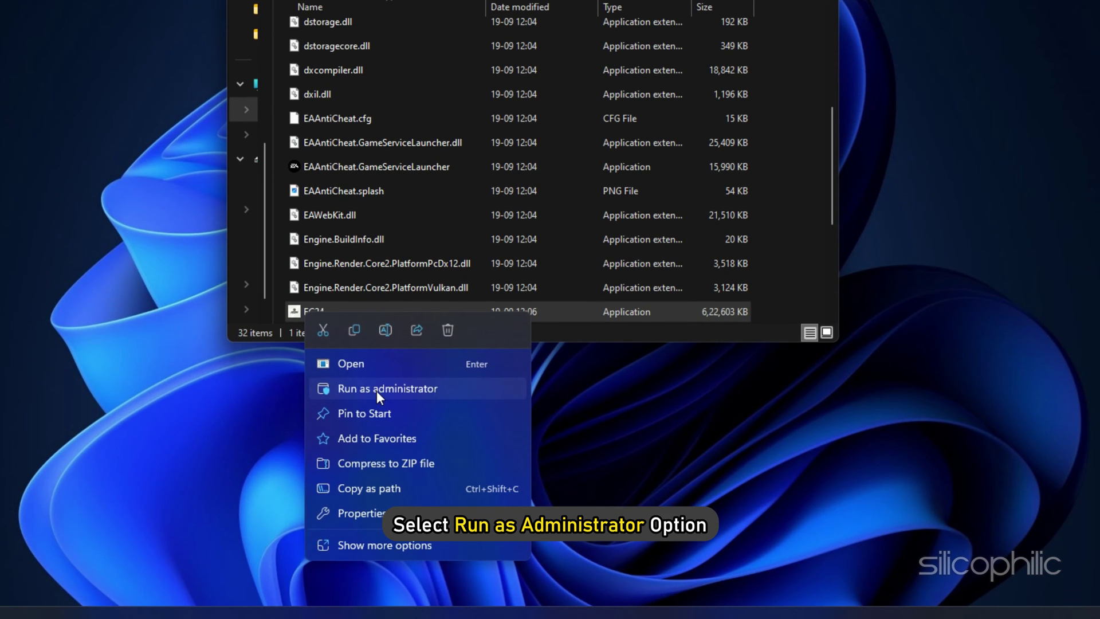
click(376, 389)
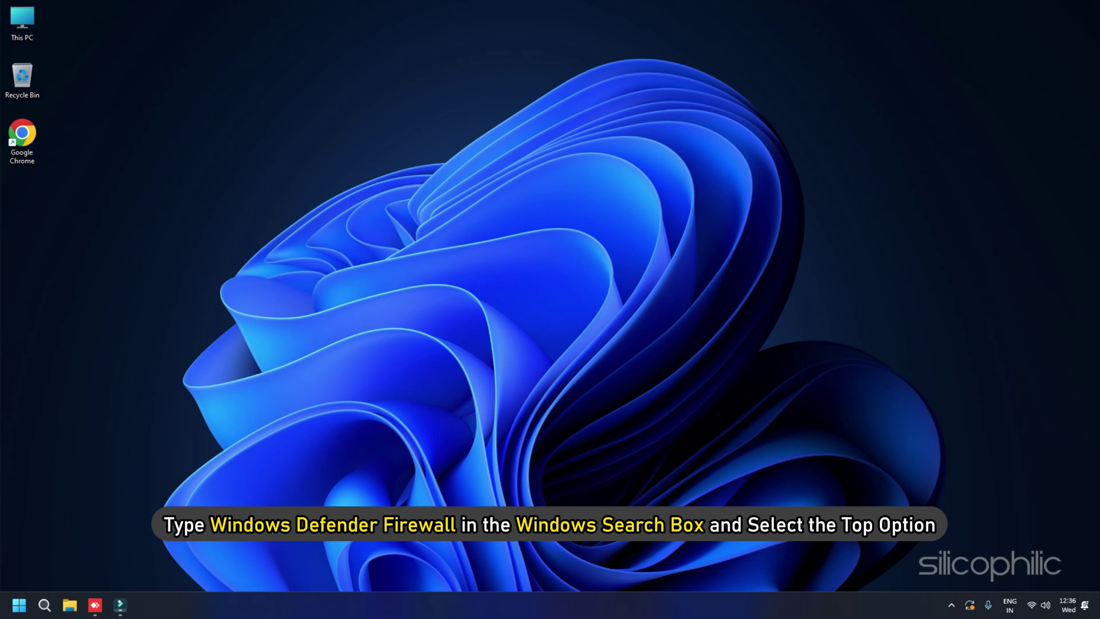
Step: Find the Windows Defender Firewall settings and turn the firewall off for both private and public networks
click(48, 607)
text(Windows Defender Firewall)
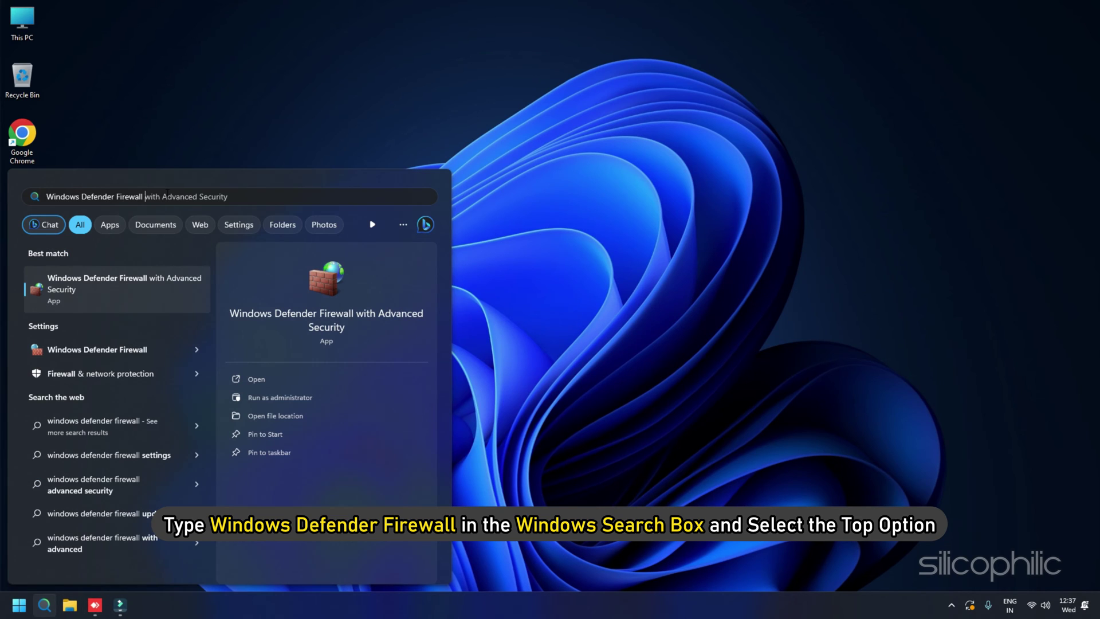
click(99, 353)
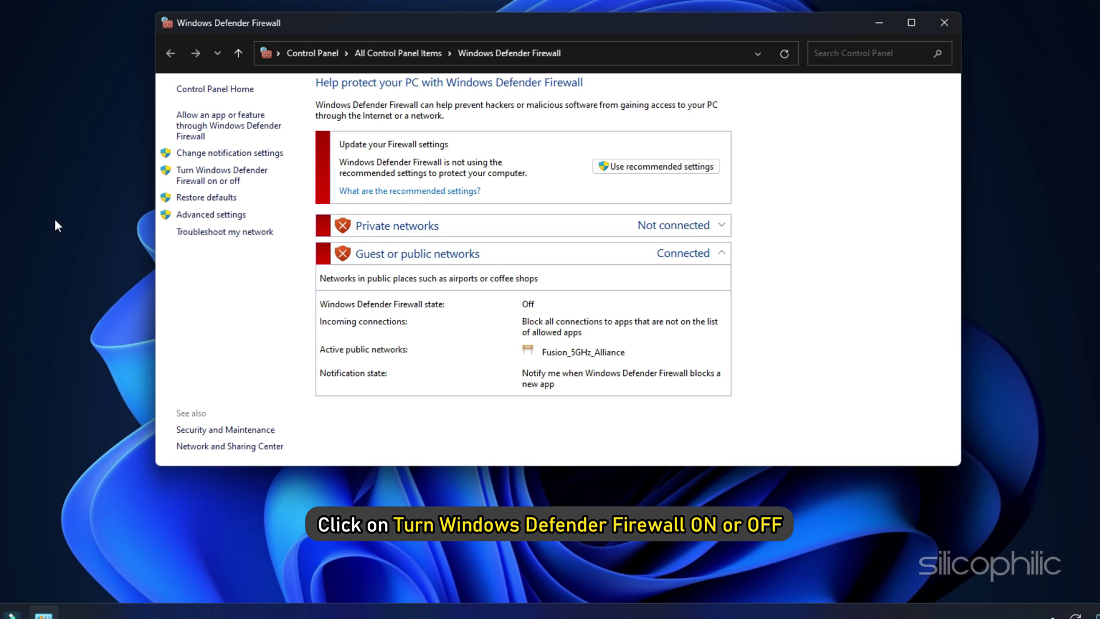
click(206, 177)
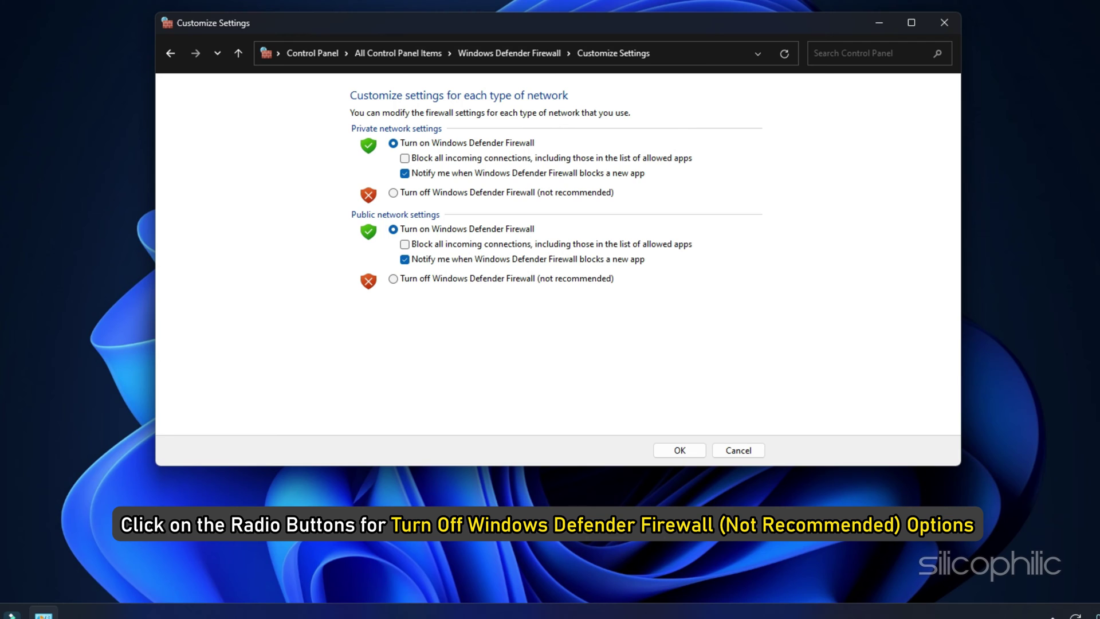
click(393, 193)
click(393, 279)
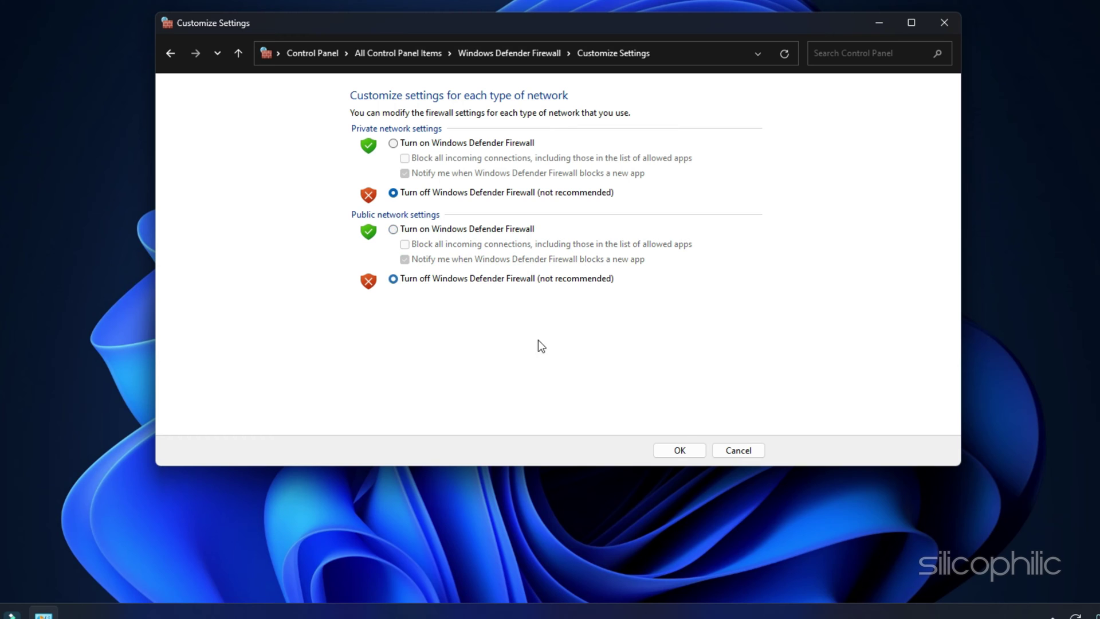
click(681, 451)
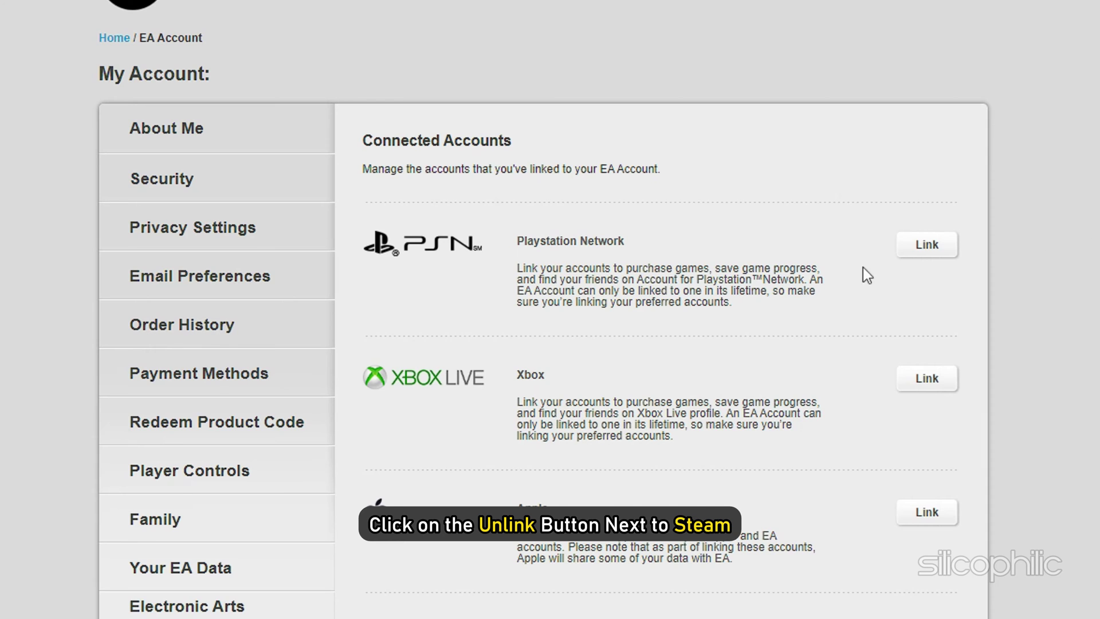
Step: Unlink Steam from the EA account's connected accounts, verifying identity with the emailed security code and accepting the unlinking conditions
scroll(854, 272, down, 5)
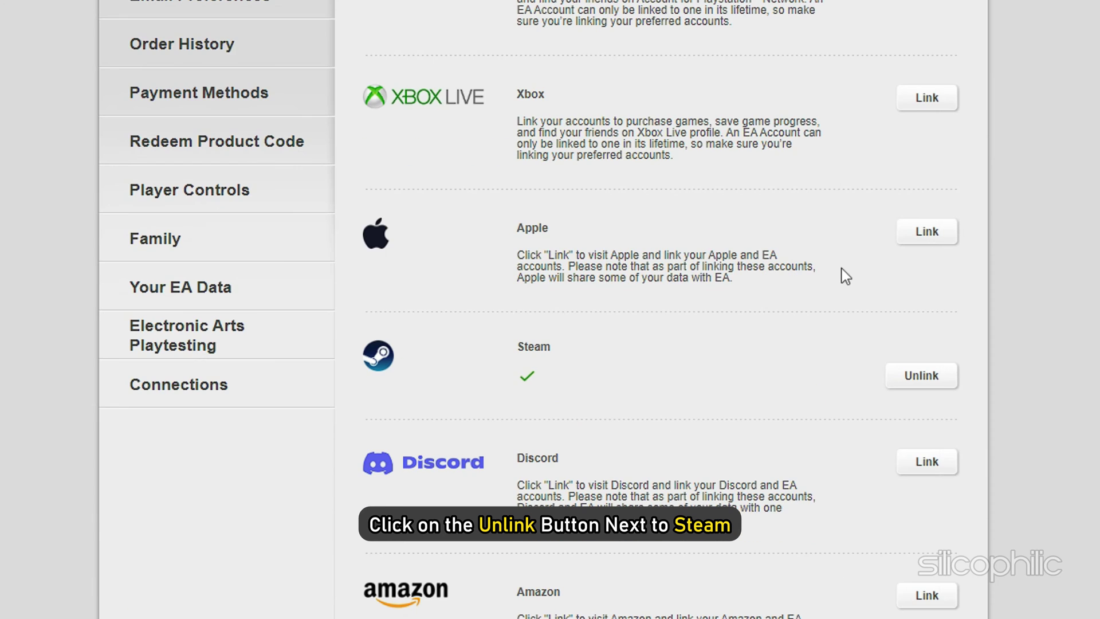
click(934, 376)
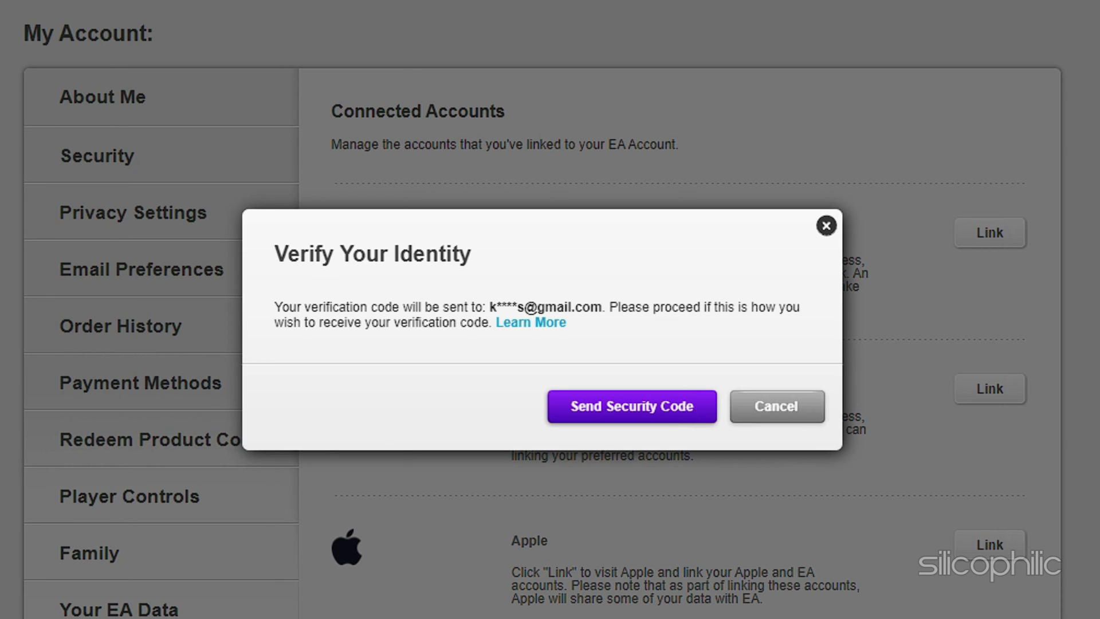
click(666, 408)
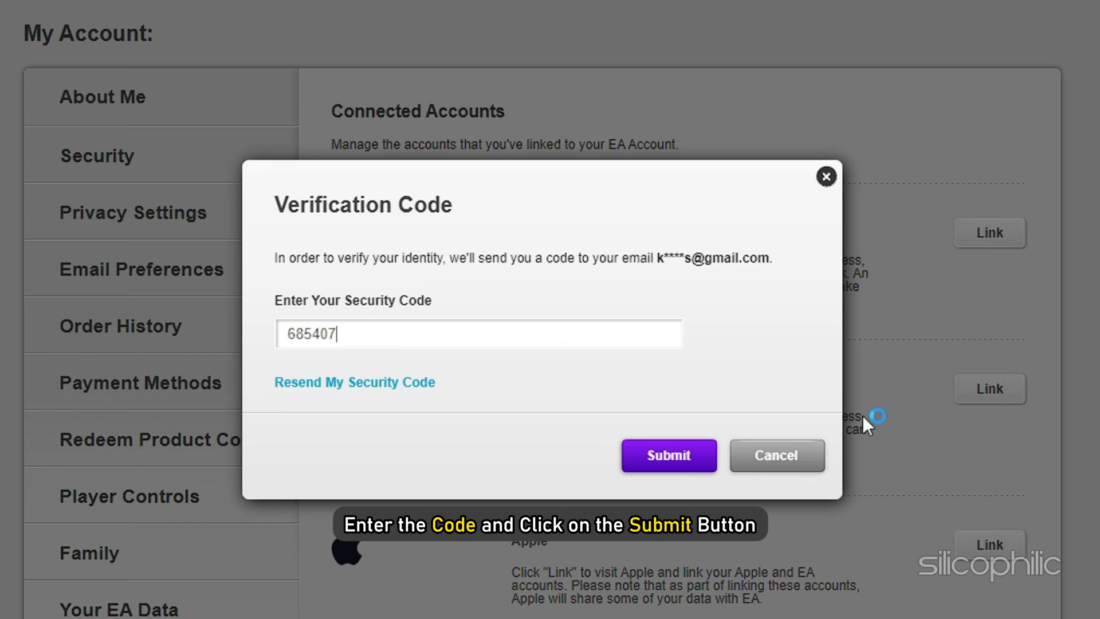
click(666, 455)
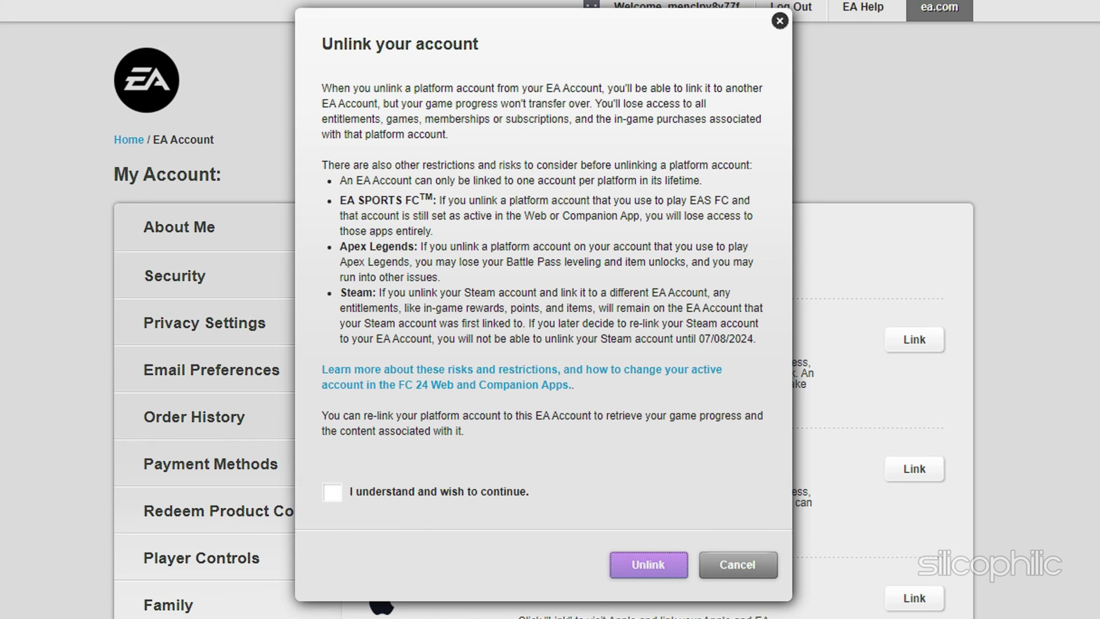
click(333, 494)
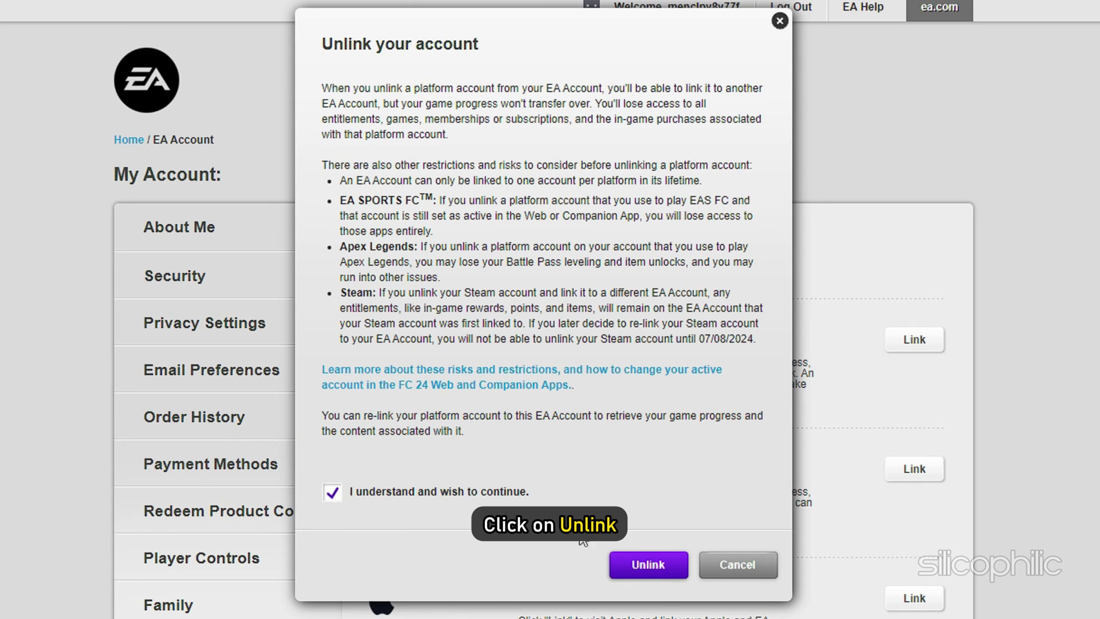
click(629, 578)
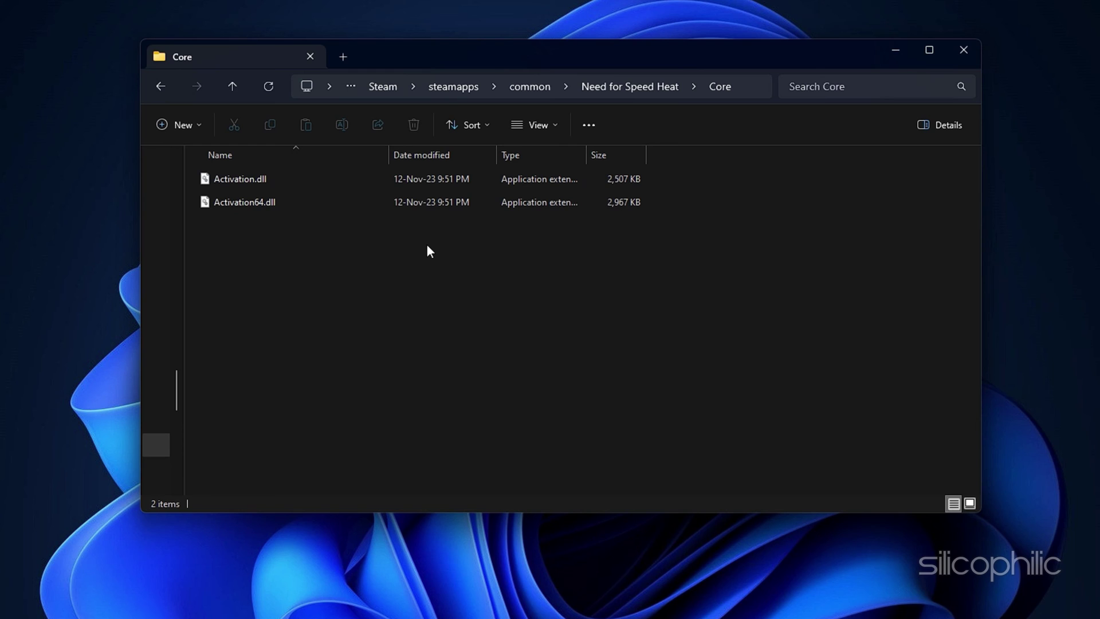
Step: Bring up the file actions for Activation64.dll in Need for Speed Heat's Core folder, and verify the game's file integrity in Steam
click(317, 196)
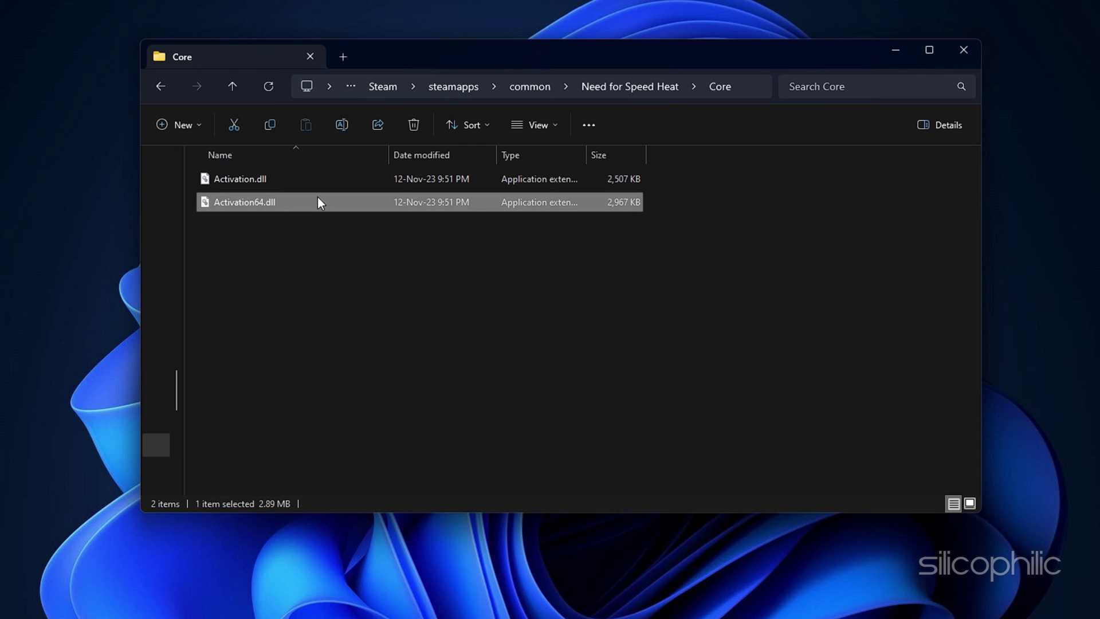
right_click(318, 197)
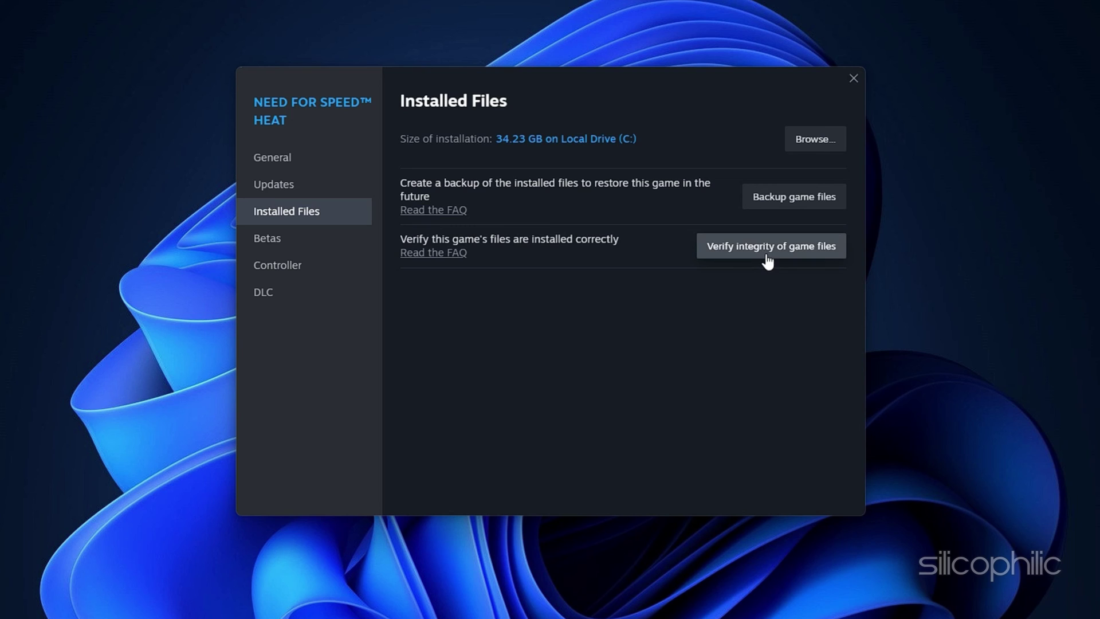
click(768, 252)
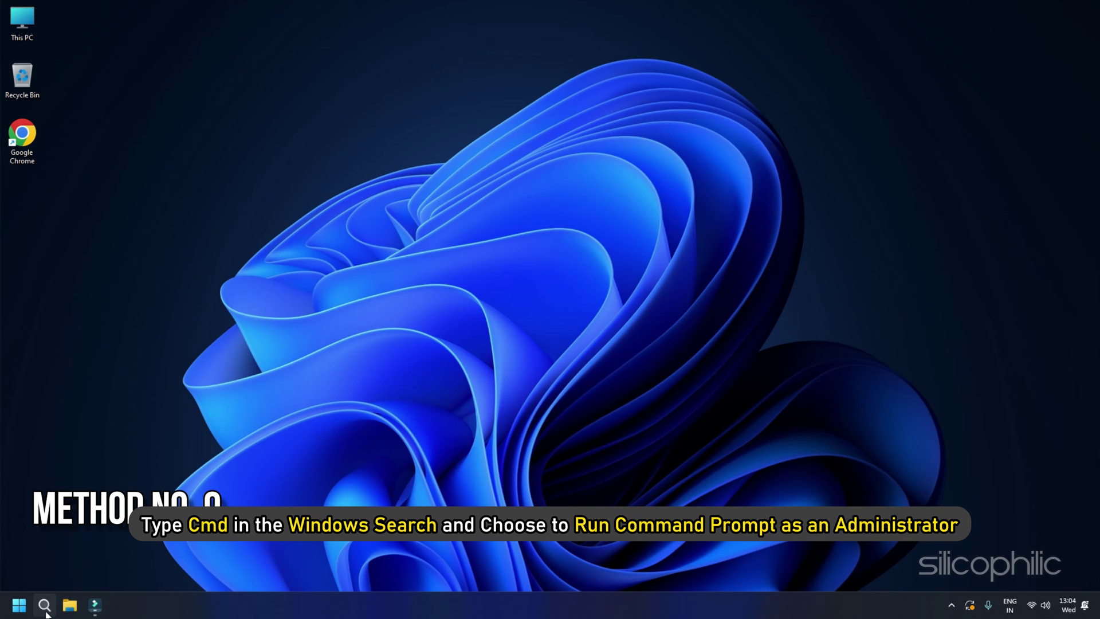
Step: Search Windows for cmd and run Command Prompt as administrator
click(41, 612)
text(cmd)
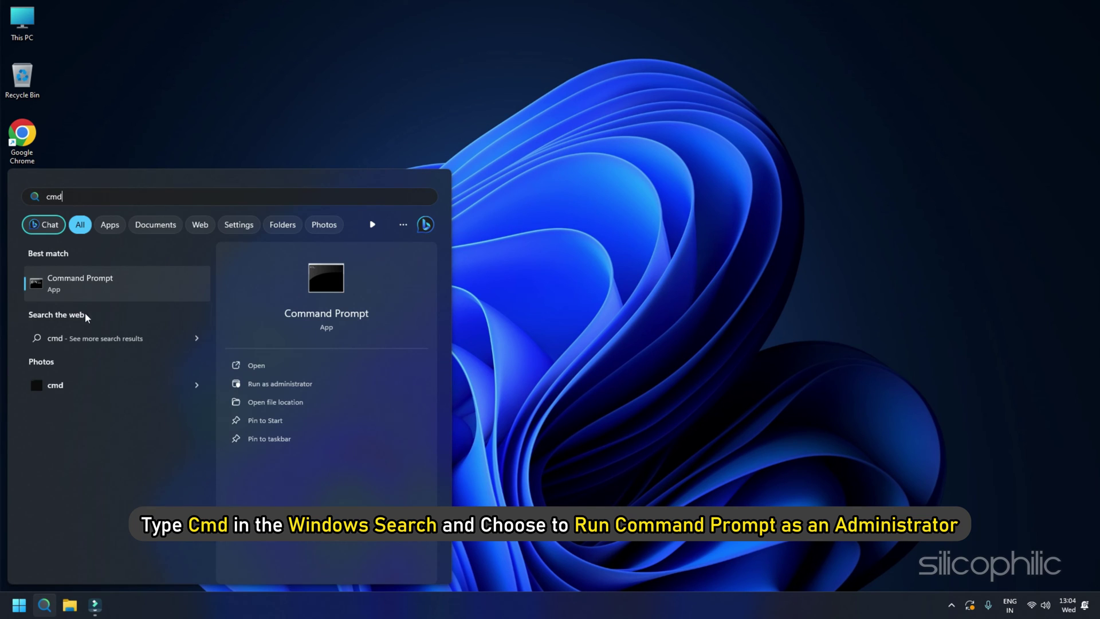
right_click(87, 296)
click(119, 314)
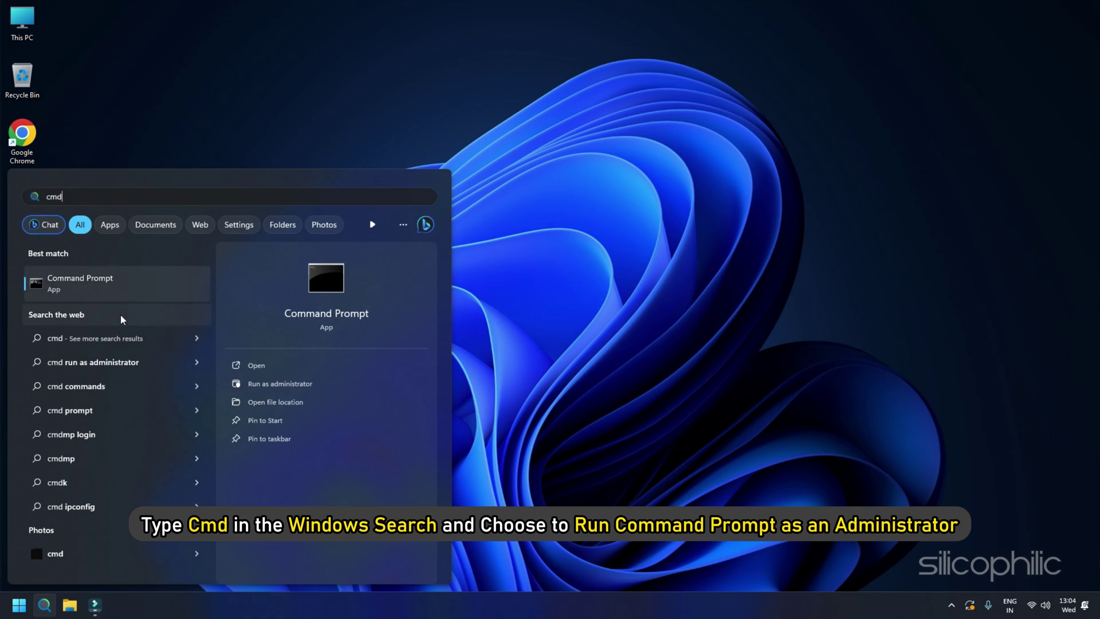
click(467, 393)
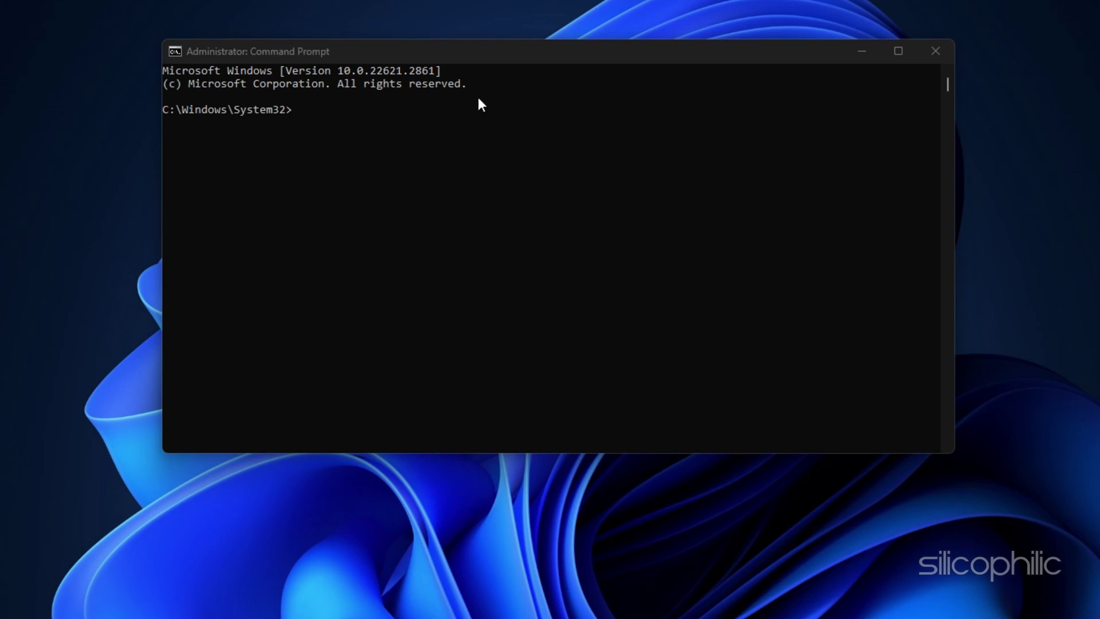
Step: Reset the WinHTTP proxy with the command netsh winhttp reset proxy, and close Command Prompt
text(netsh winhttp reset proxy)
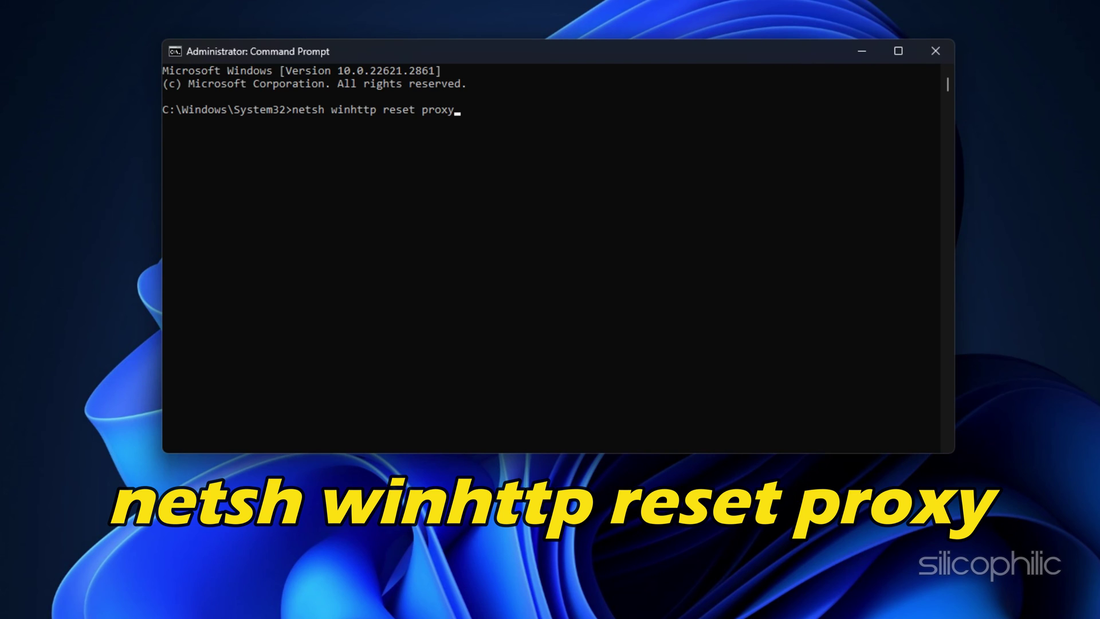
key(Return)
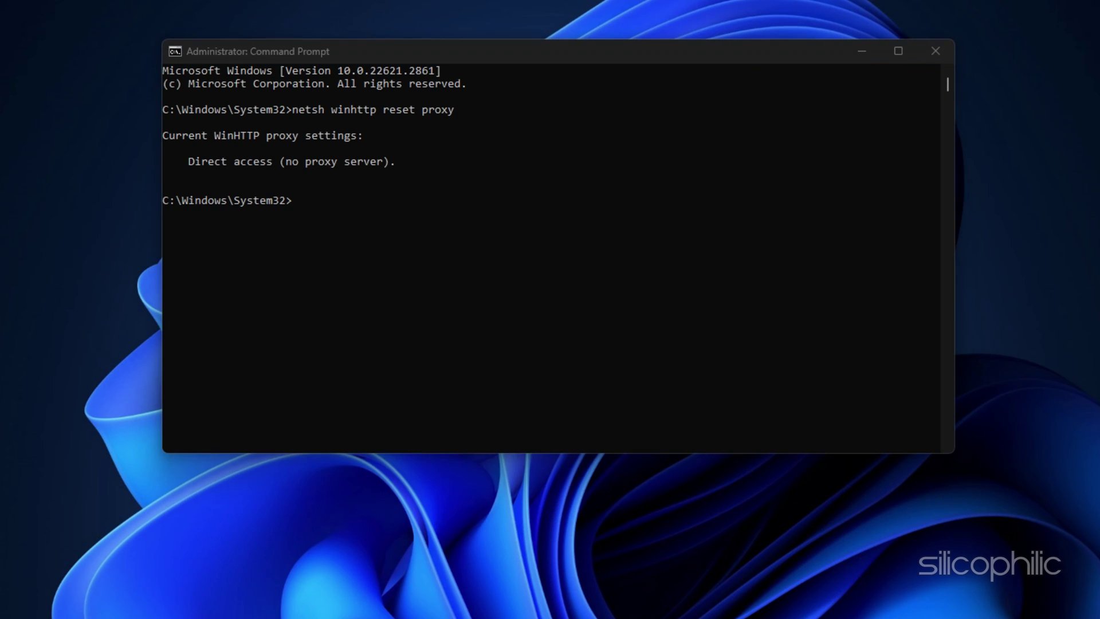
click(935, 51)
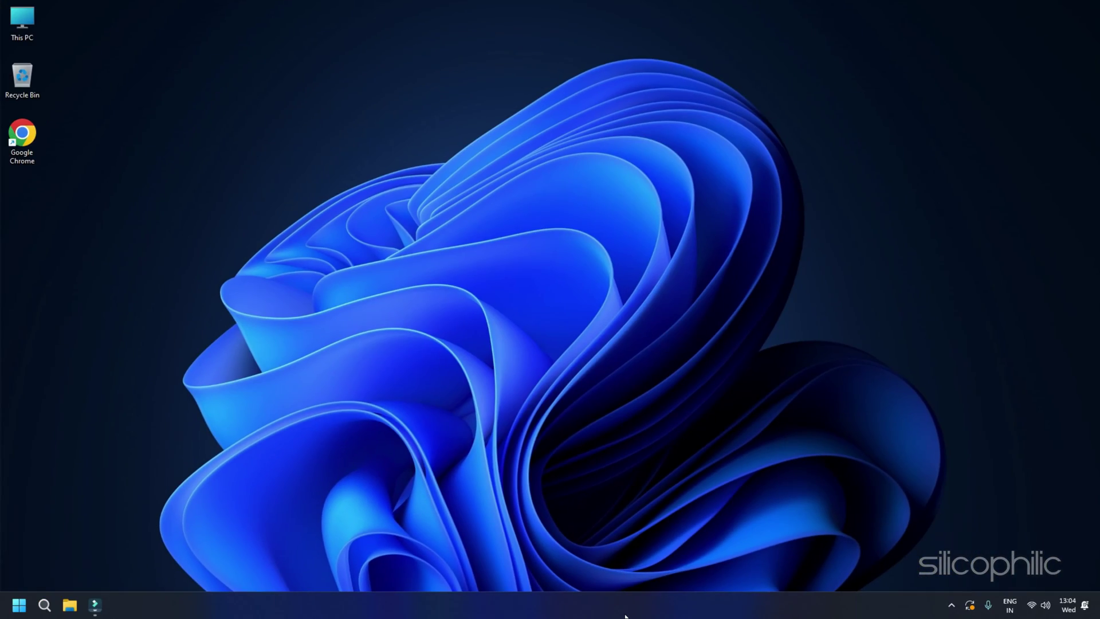